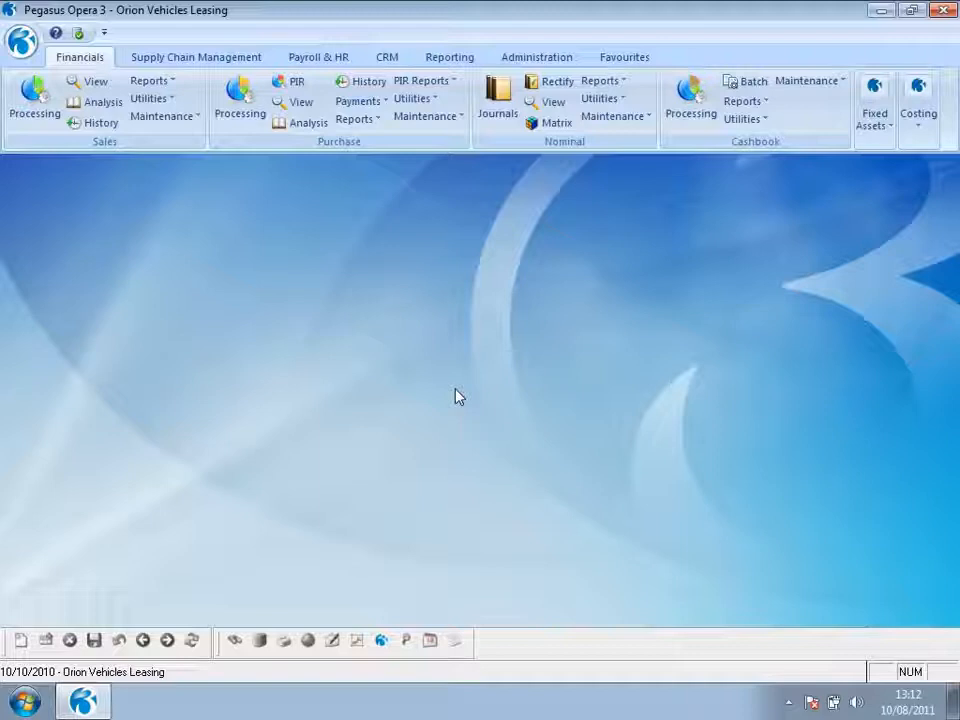
# Check the Keep Transactions periods in the sales ledger's Set Options, leaving the options unsaved
pyautogui.click(171, 100)
pyautogui.click(171, 119)
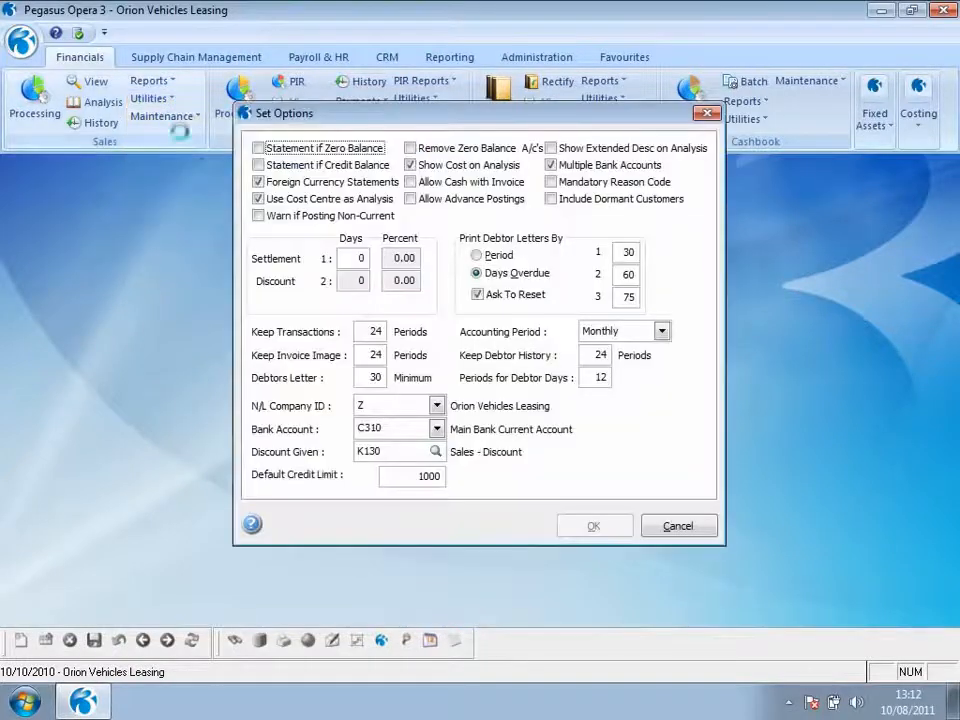
pyautogui.doubleClick(375, 332)
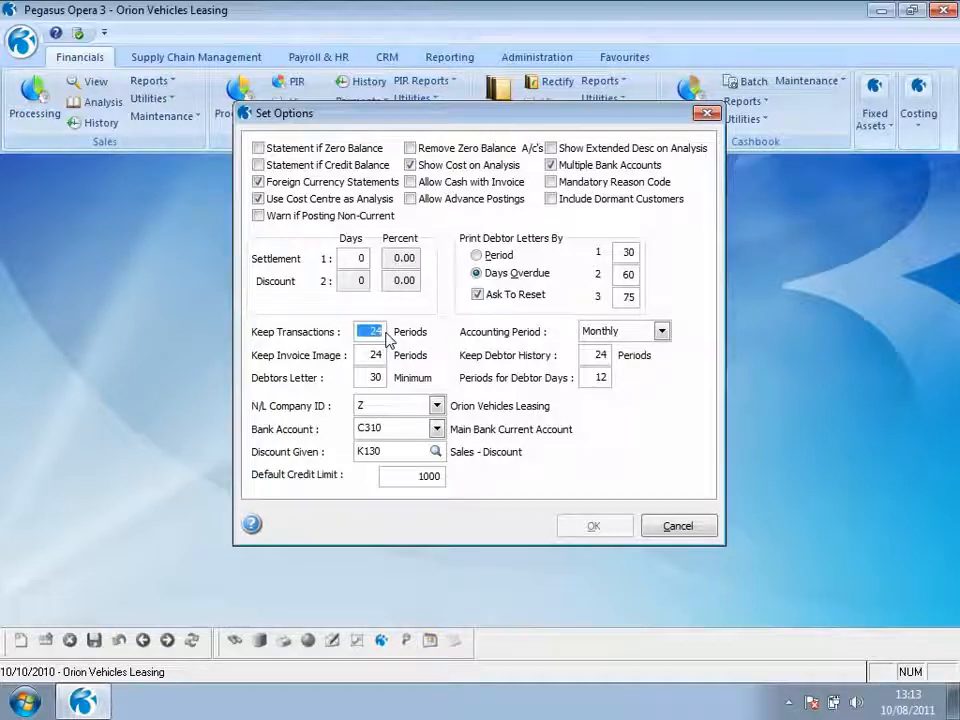
pyautogui.click(662, 526)
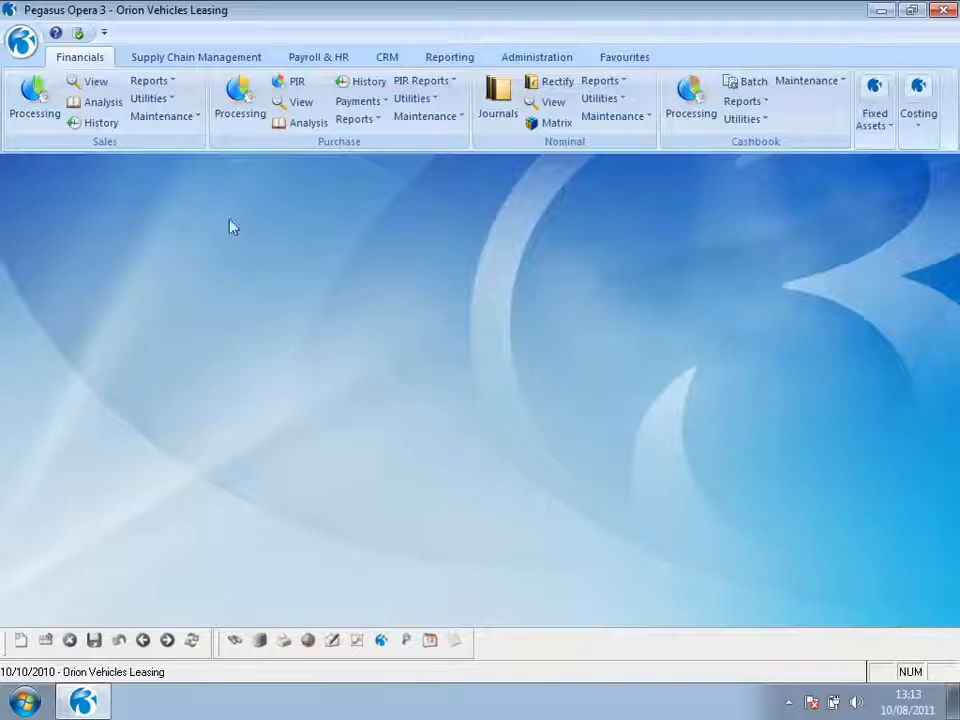
# Publish the sales Debtors Report to the screen with Show Transactions enabled, and move its reduced preview window aside
pyautogui.click(166, 85)
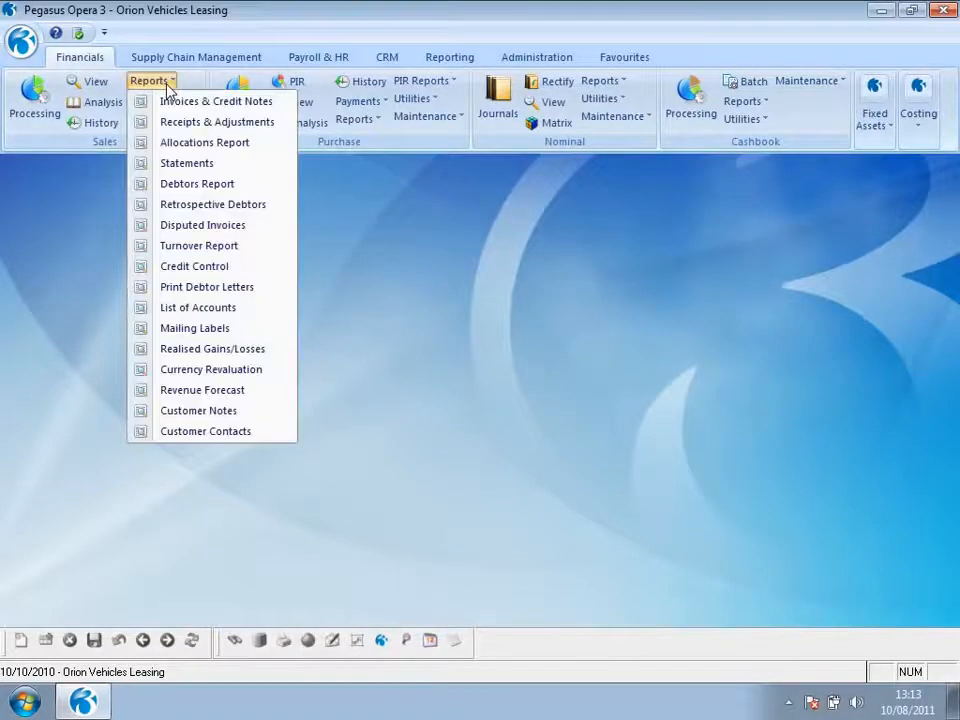
pyautogui.click(175, 190)
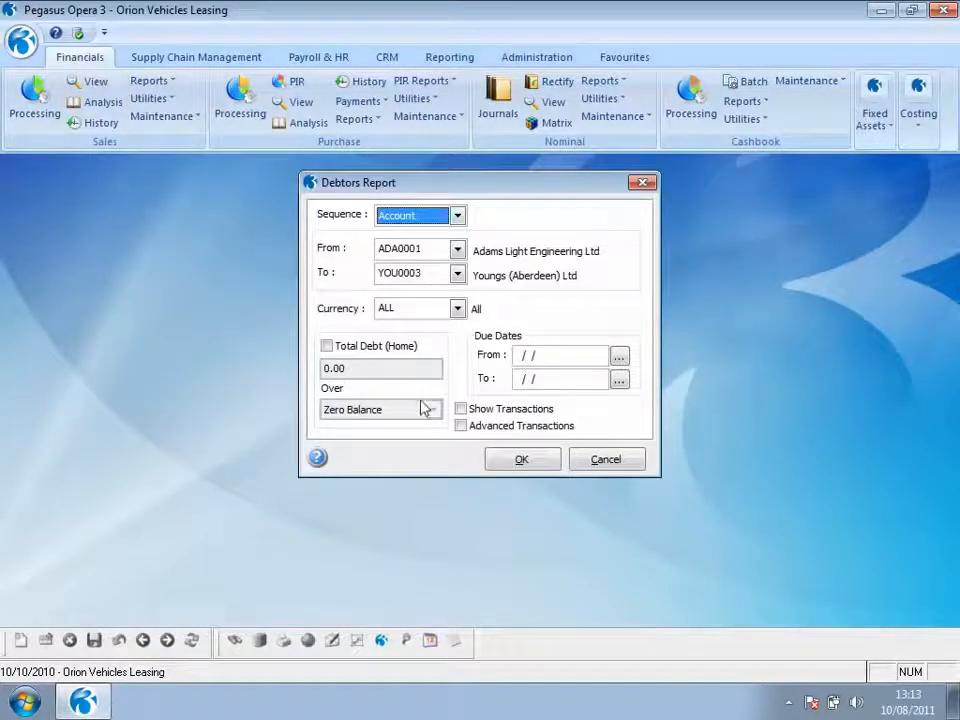
pyautogui.click(460, 409)
pyautogui.click(517, 461)
pyautogui.click(530, 516)
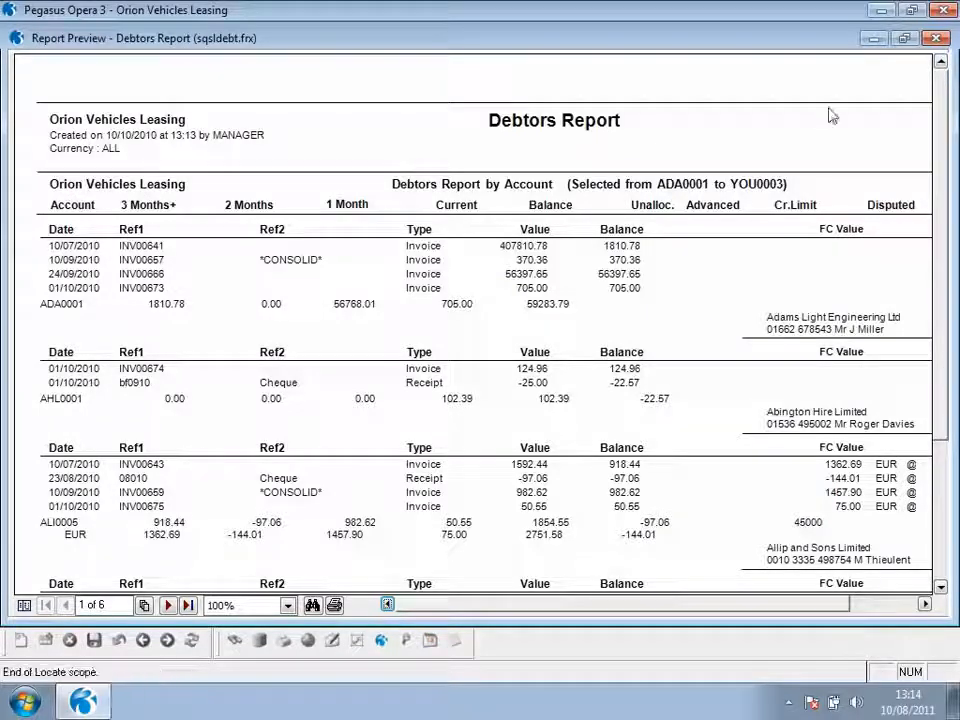
pyautogui.click(904, 38)
pyautogui.moveTo(615, 50); pyautogui.dragTo(953, 340)
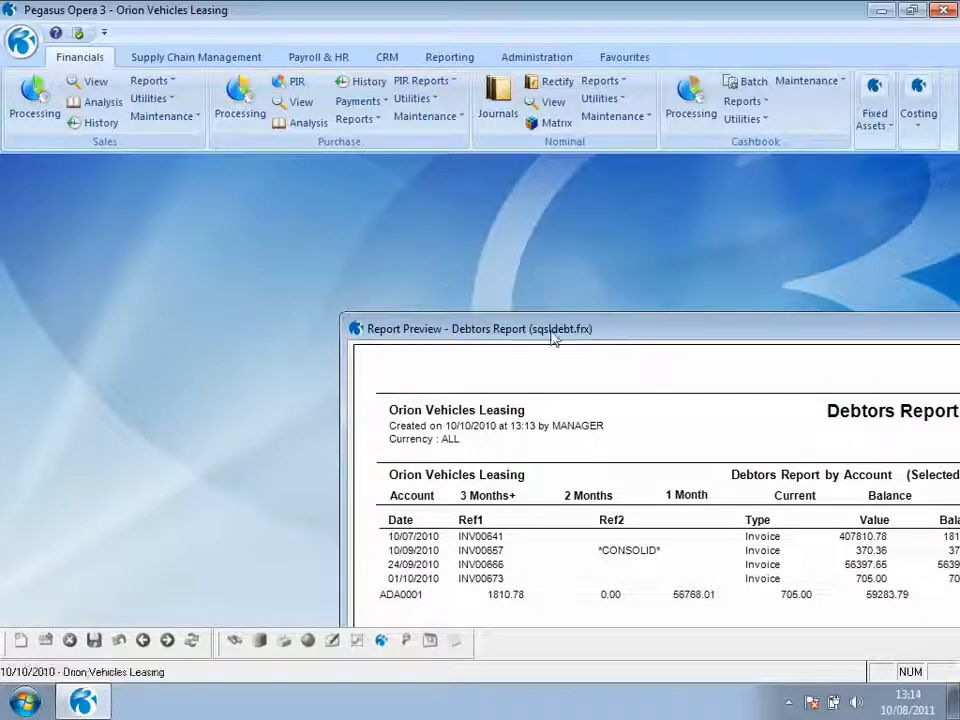
# Open the sales Retrospective Debtors report and set its Produce Report As At date to 31/07/2010
pyautogui.click(148, 82)
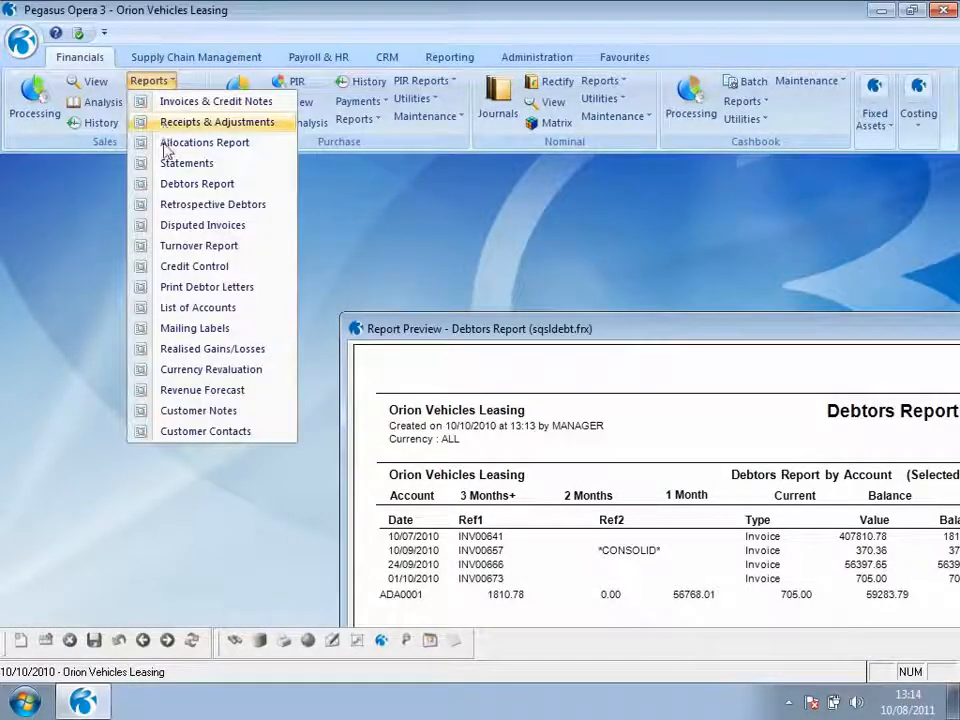
pyautogui.click(172, 205)
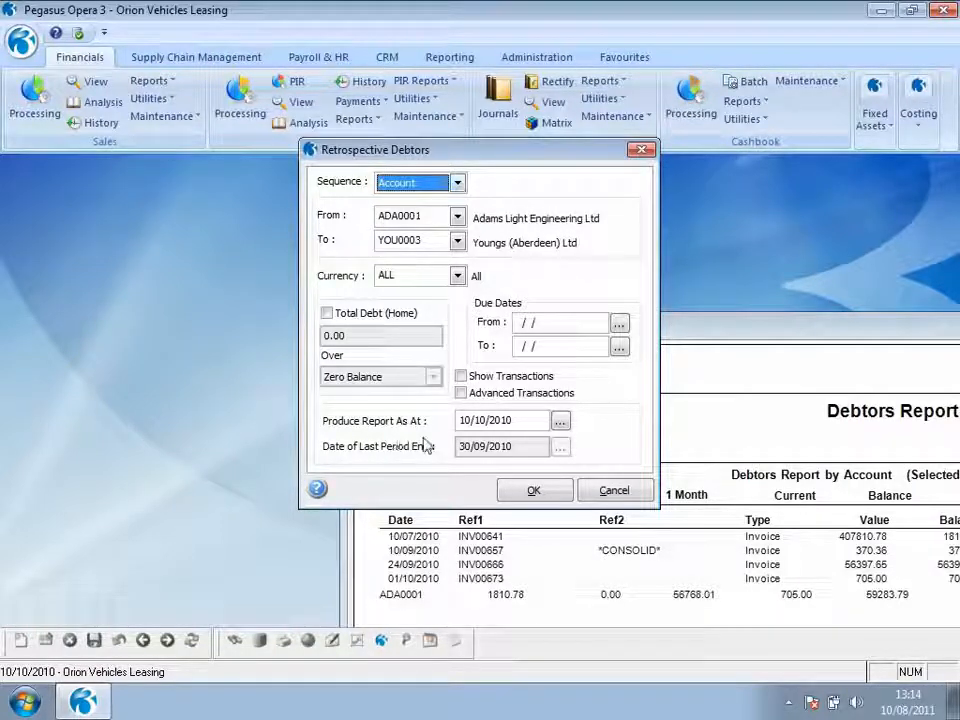
pyautogui.click(511, 420)
pyautogui.moveTo(511, 420); pyautogui.dragTo(459, 418)
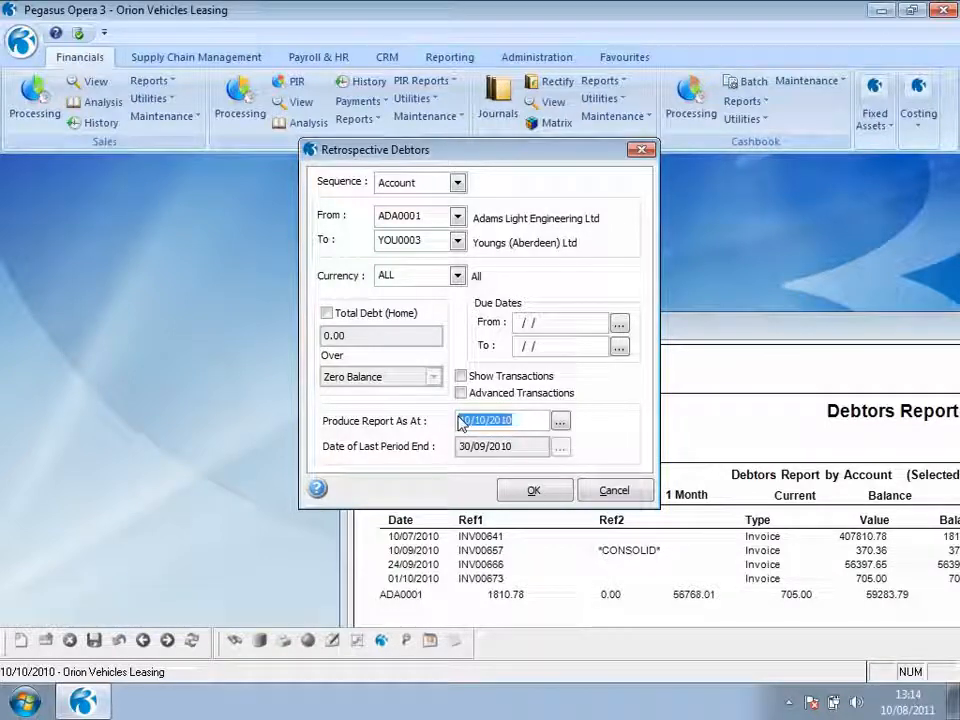
pyautogui.write('31/0')
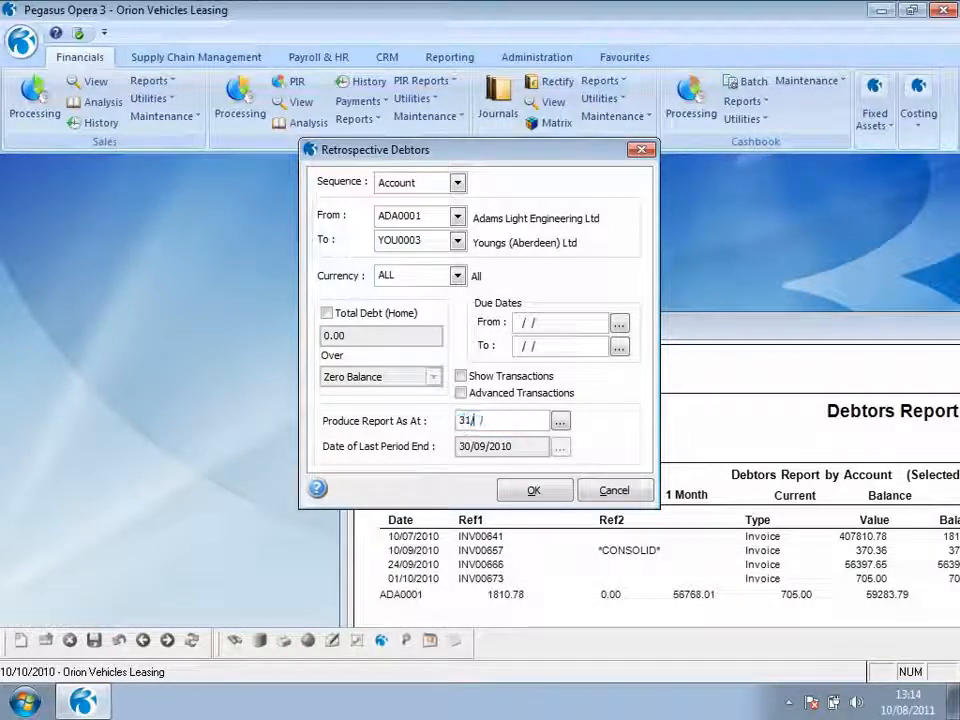
pyautogui.write('7/2010')
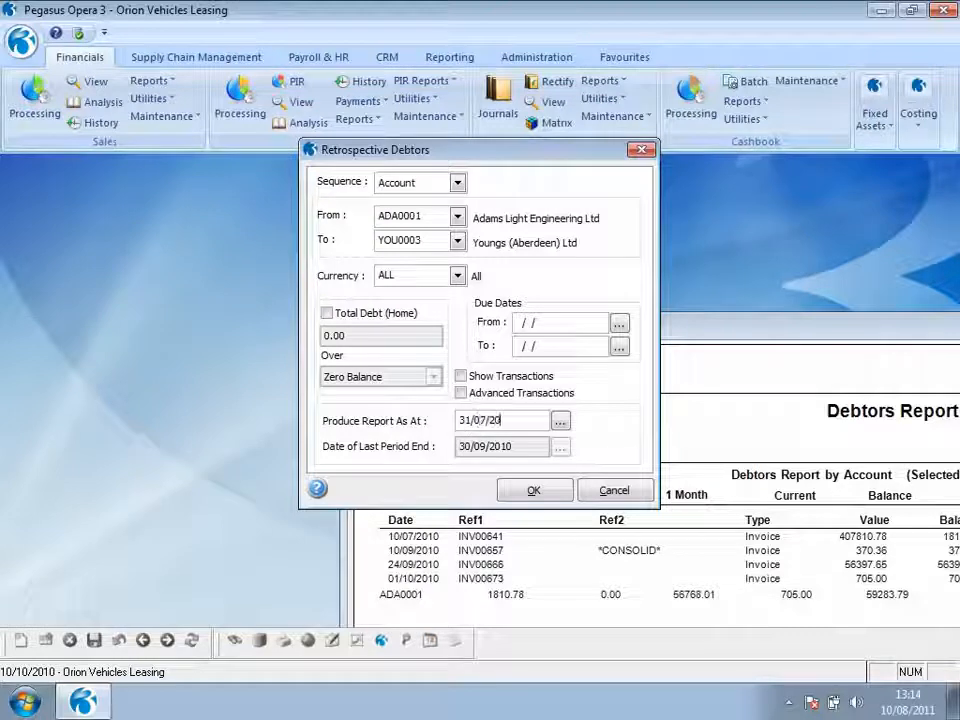
# Enable Show Transactions for the Retrospective Debtors report and publish it to the screen
pyautogui.click(460, 376)
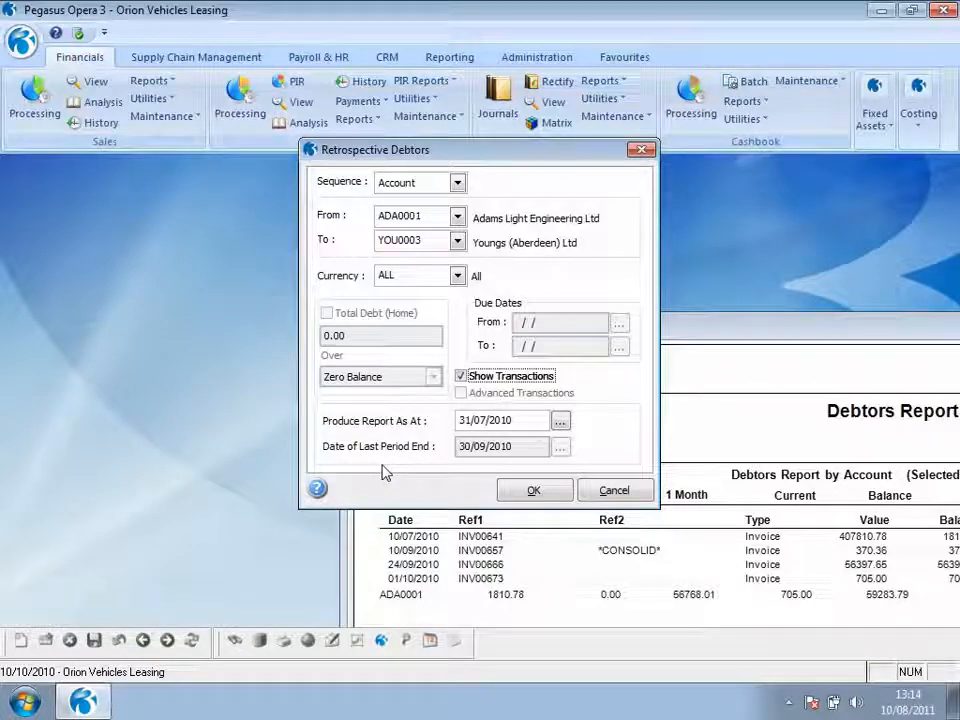
pyautogui.click(512, 490)
pyautogui.click(537, 517)
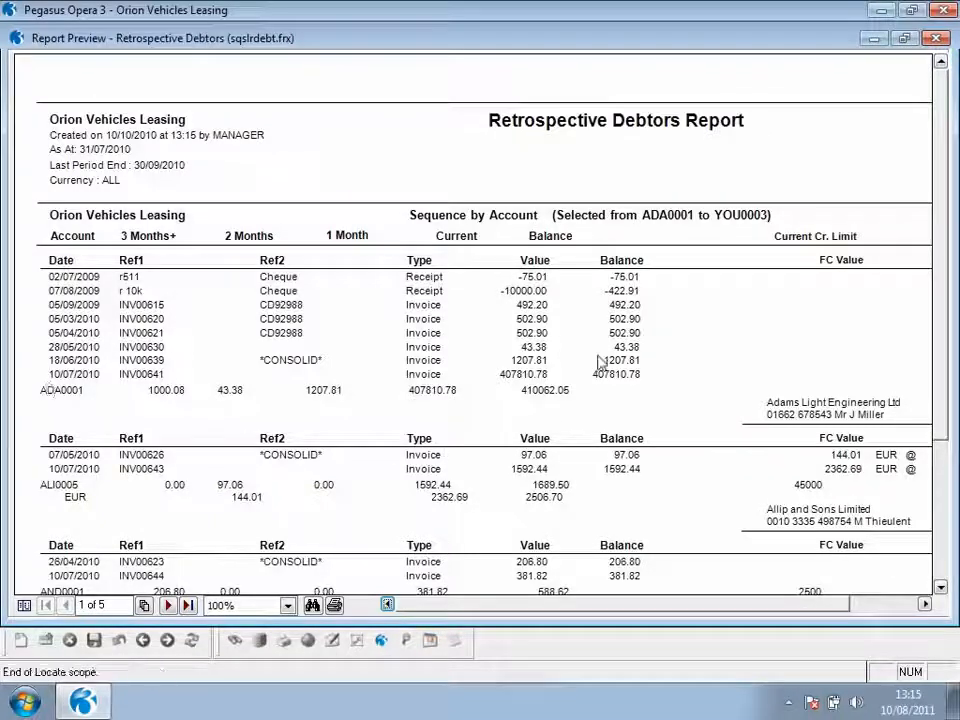
# Arrange the Retrospective Debtors and Debtors Report previews to compare their transactions, and close both previews
pyautogui.click(898, 40)
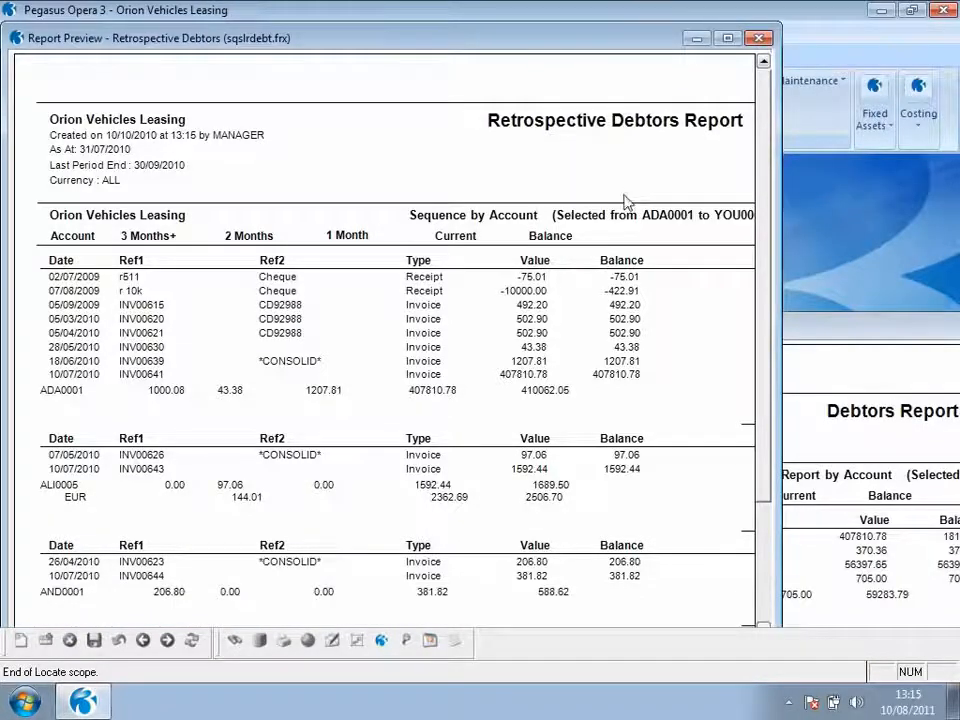
pyautogui.moveTo(628, 38); pyautogui.dragTo(624, 208)
pyautogui.click(785, 321)
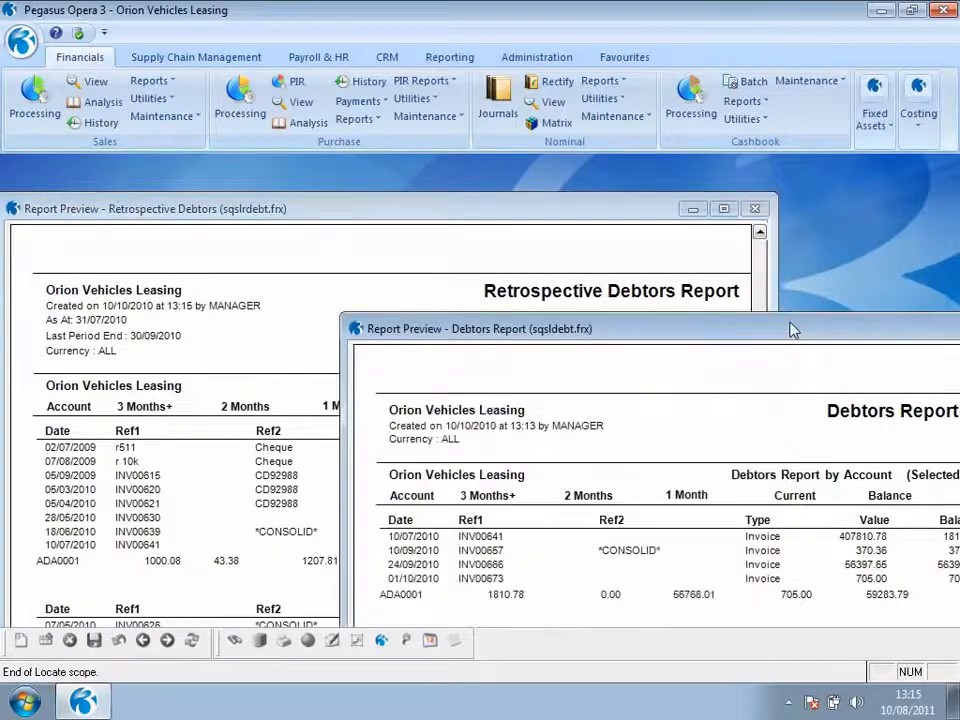
pyautogui.moveTo(590, 326); pyautogui.dragTo(566, 317)
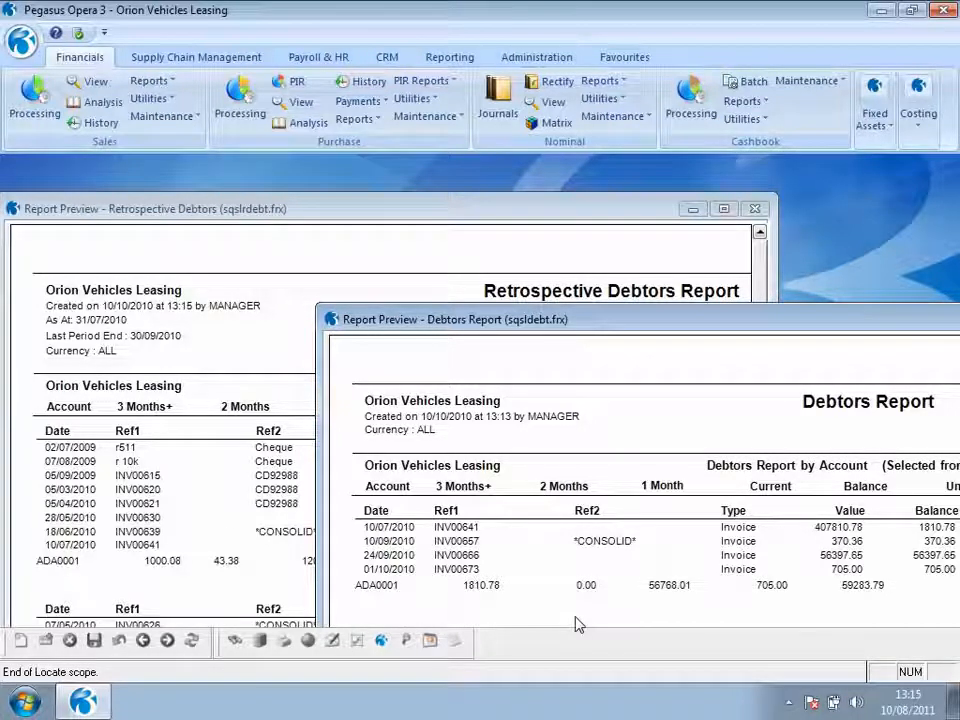
pyautogui.moveTo(703, 325); pyautogui.dragTo(493, 278)
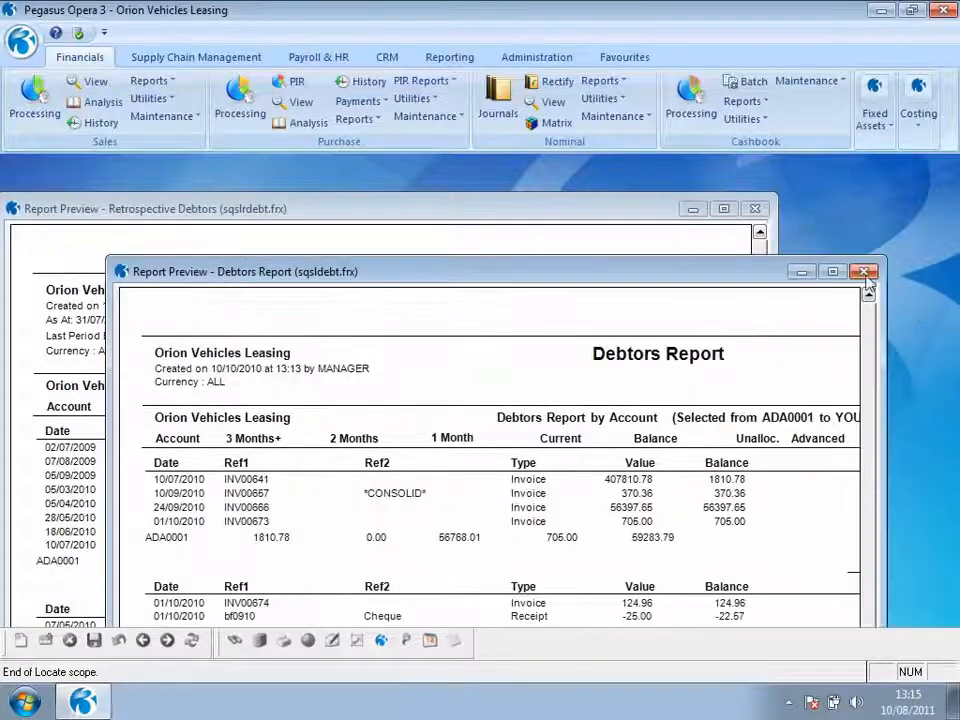
pyautogui.click(864, 274)
pyautogui.click(755, 210)
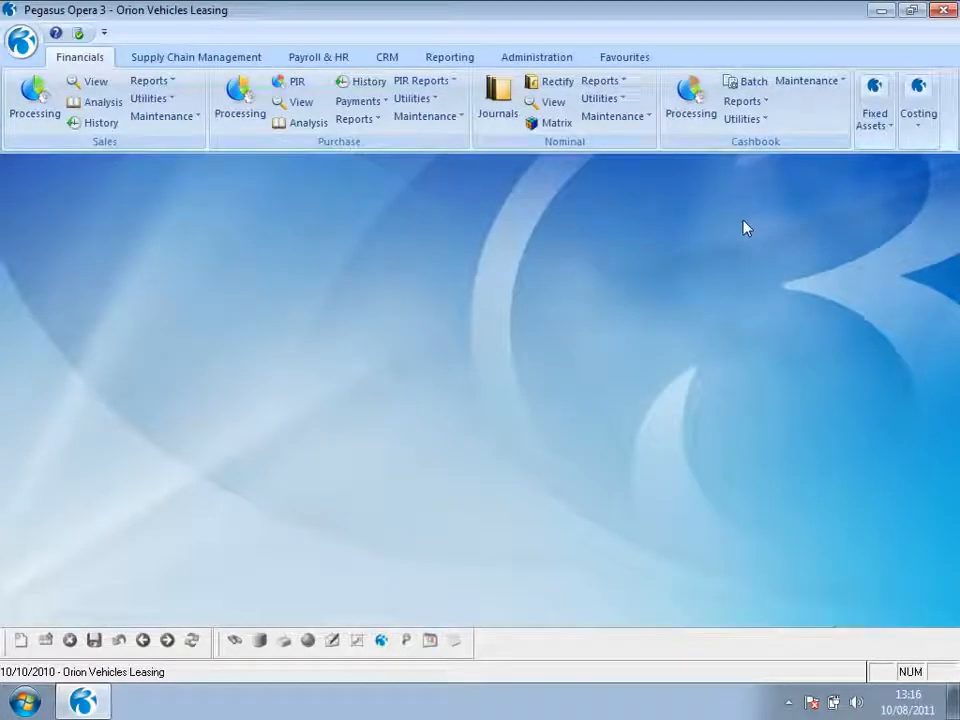
# Run the purchase Retrospective Creditors report with the Produce Report As At date set to 31/07/2010
pyautogui.click(352, 119)
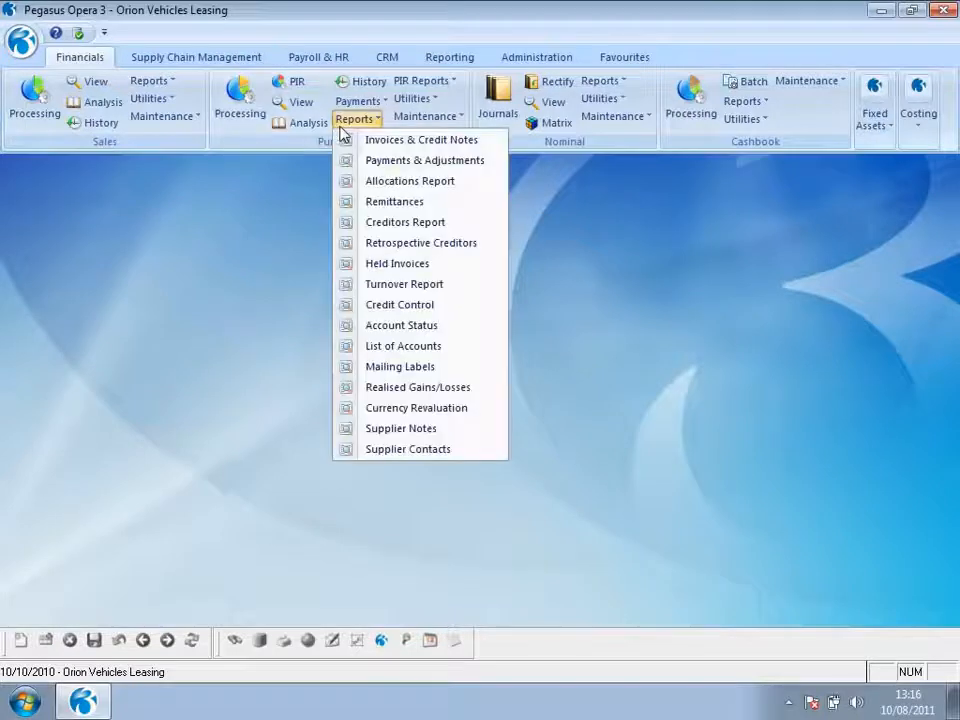
pyautogui.click(350, 243)
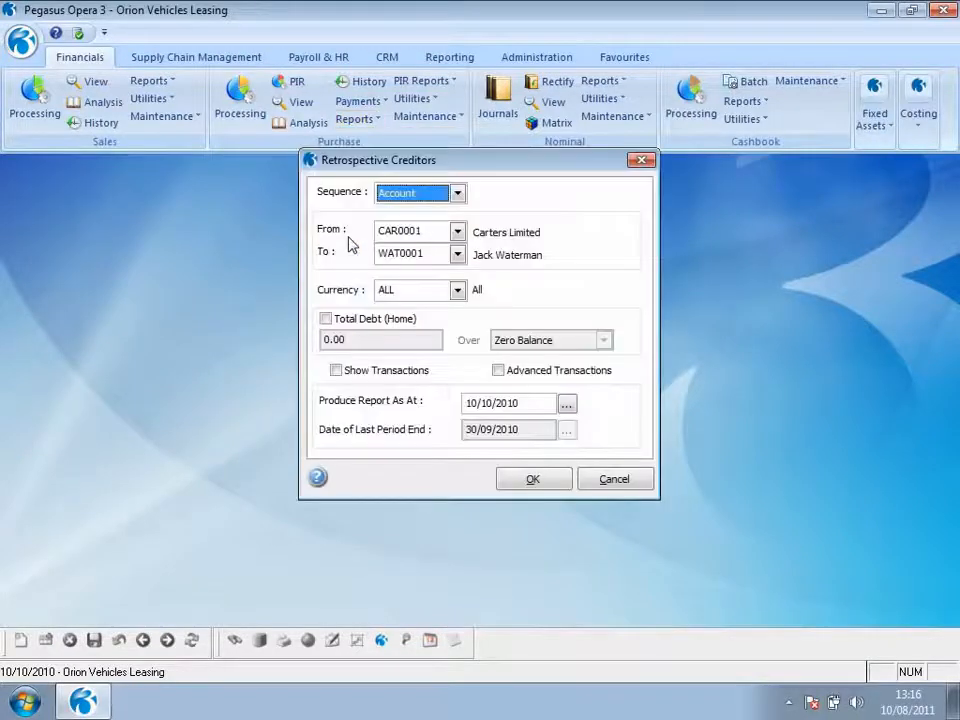
pyautogui.moveTo(522, 403); pyautogui.dragTo(436, 408)
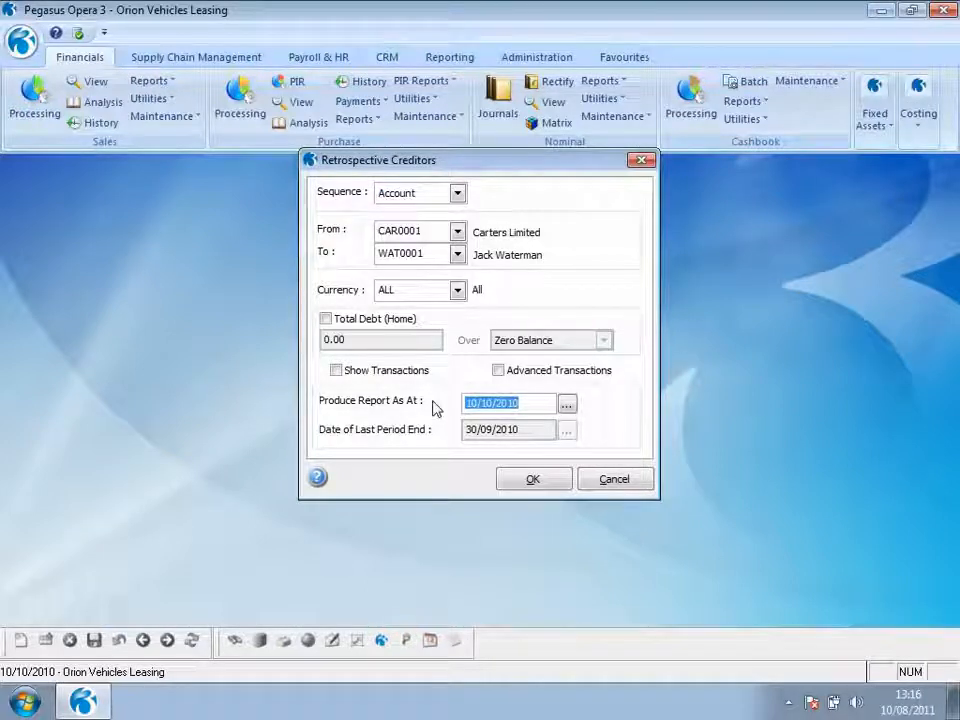
pyautogui.write('31/07/2010')
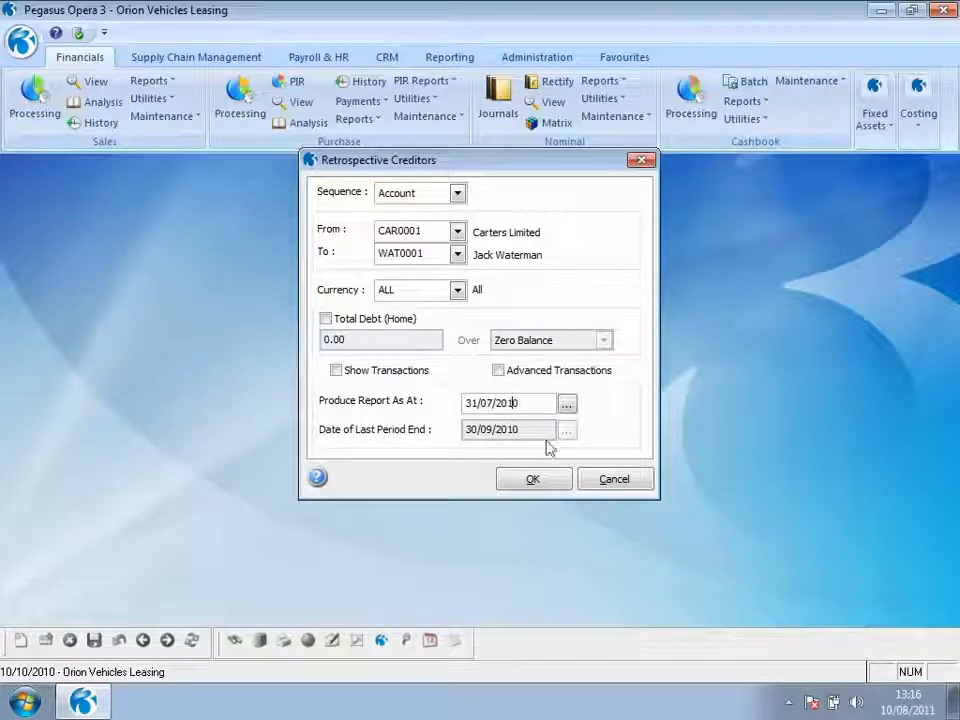
pyautogui.click(536, 480)
# Publish the creditors report with the Excel Report layout to a file named CREDJULY01
pyautogui.click(641, 201)
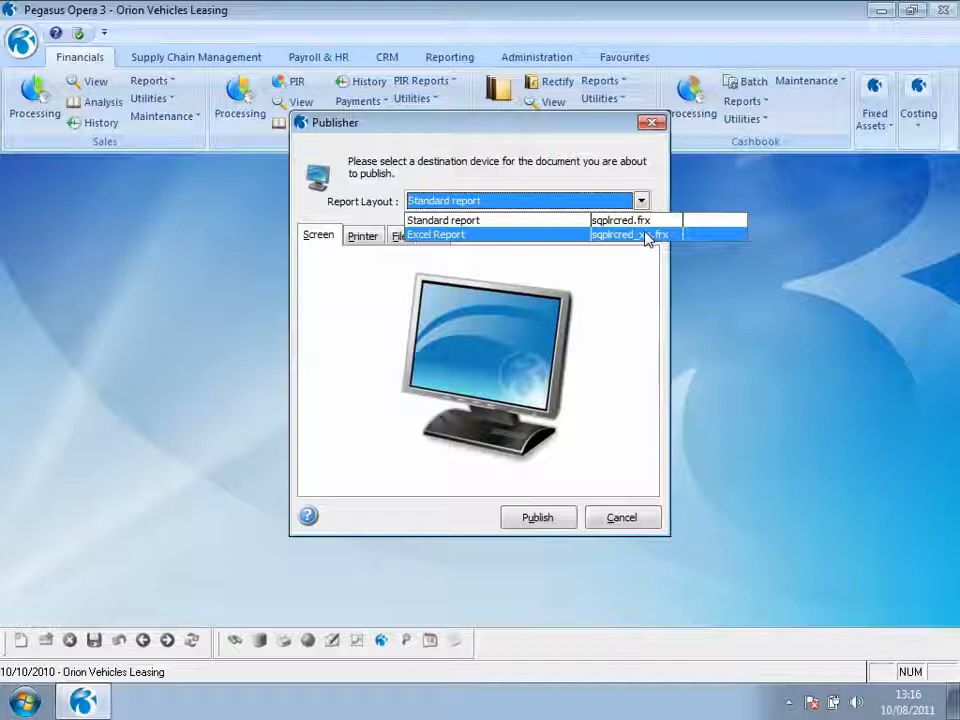
pyautogui.click(647, 237)
pyautogui.write('CREDJULY01')
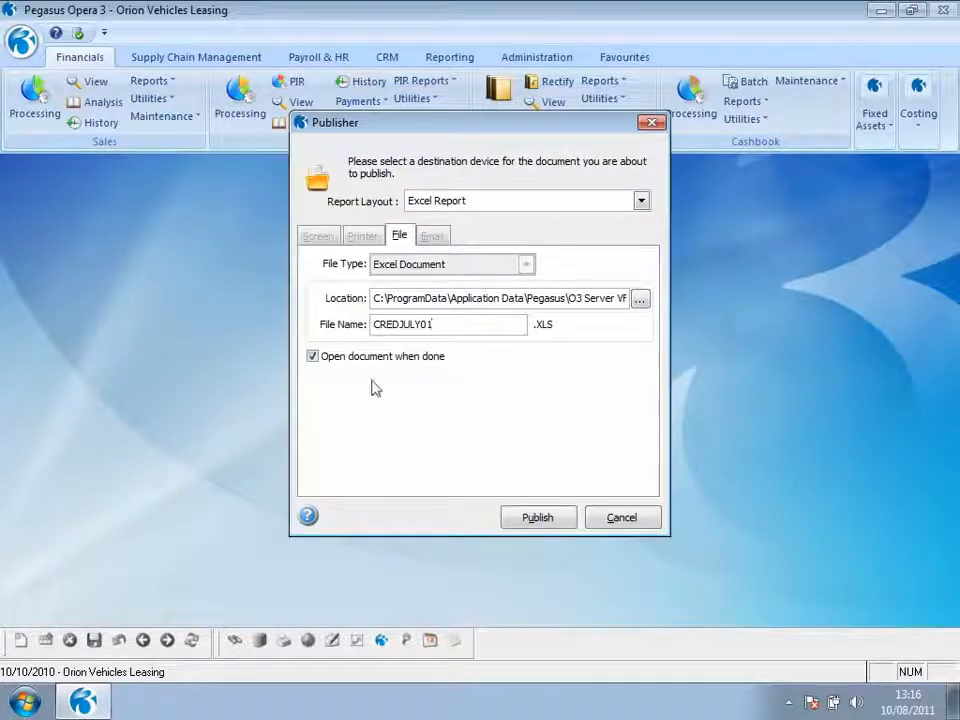
pyautogui.click(506, 514)
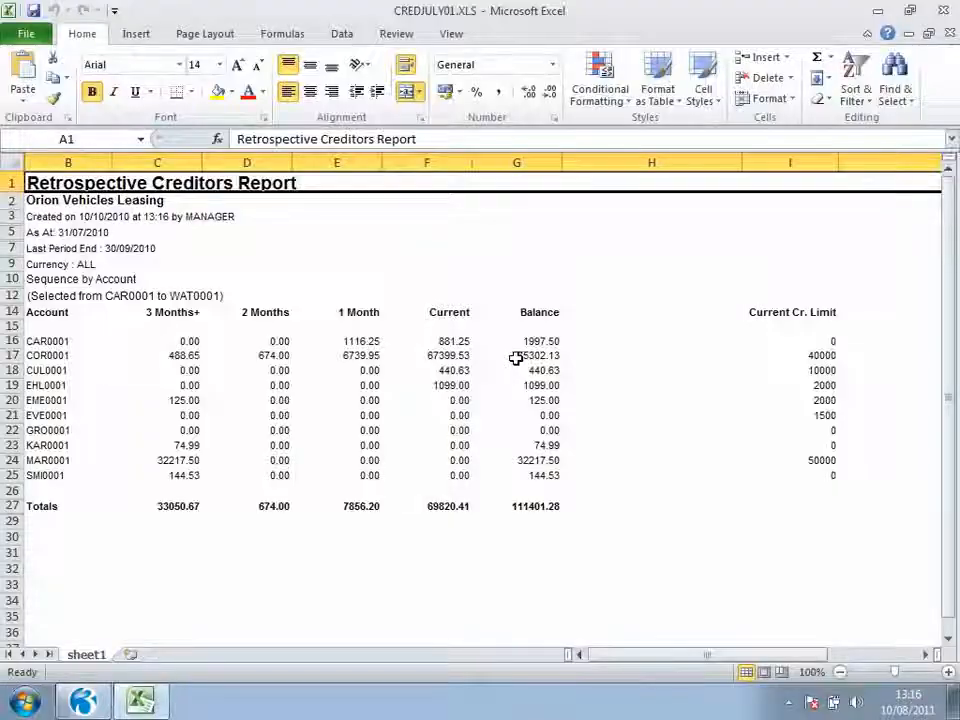